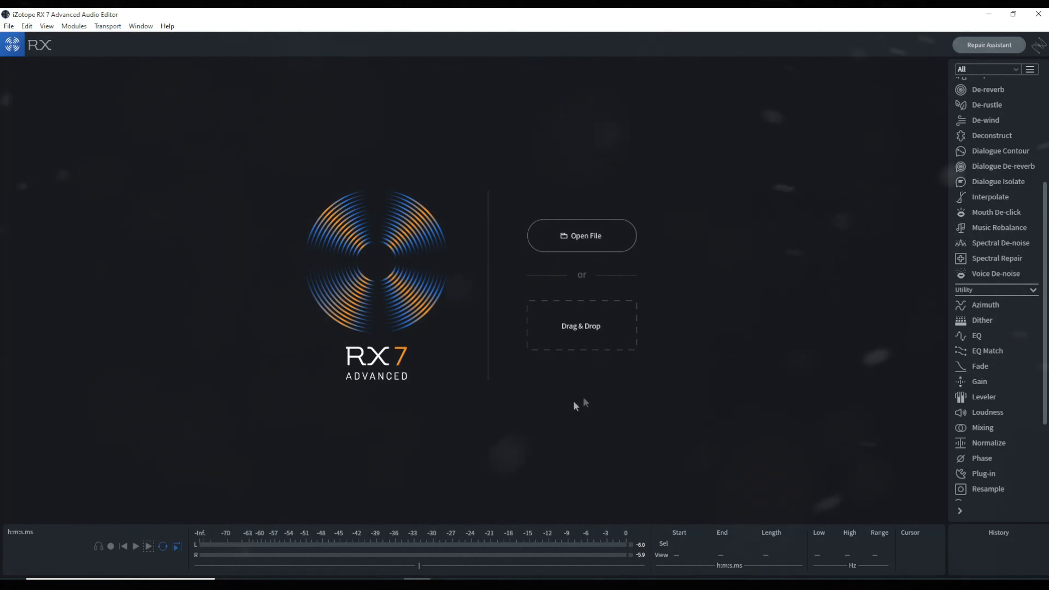
Look through the available Repair, Utility and Measurements modules.
scroll(1044, 240, "up", 5)
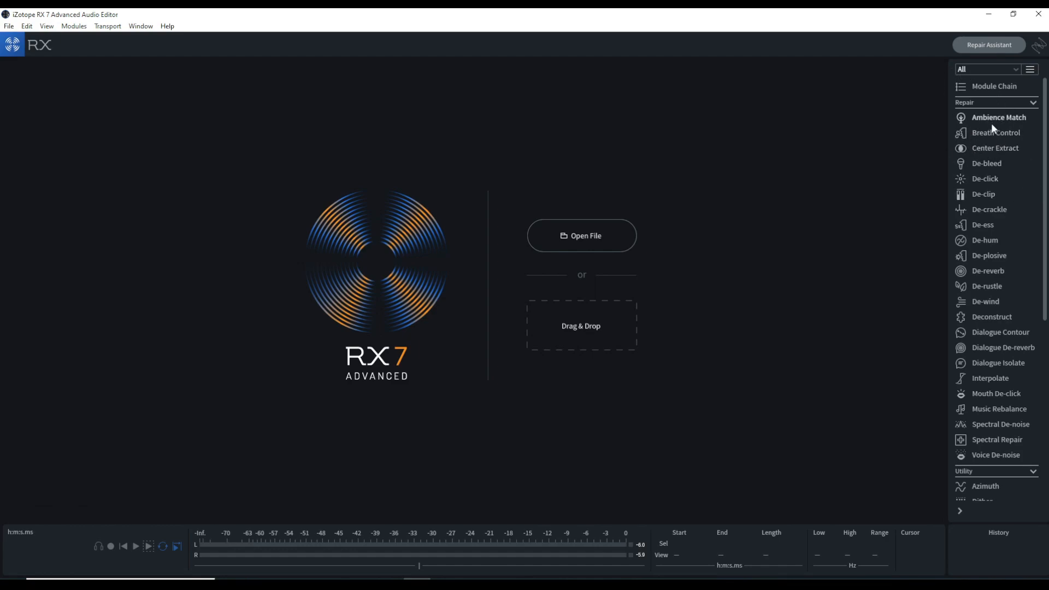
scroll(979, 157, "down", 5)
scroll(976, 156, "down", 6)
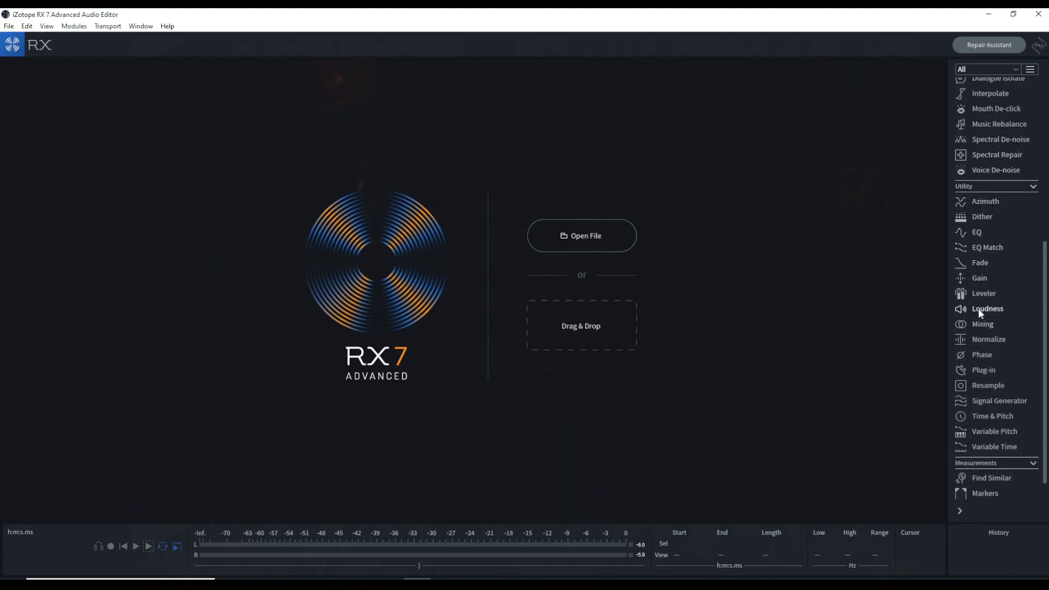
scroll(979, 309, "down", 1)
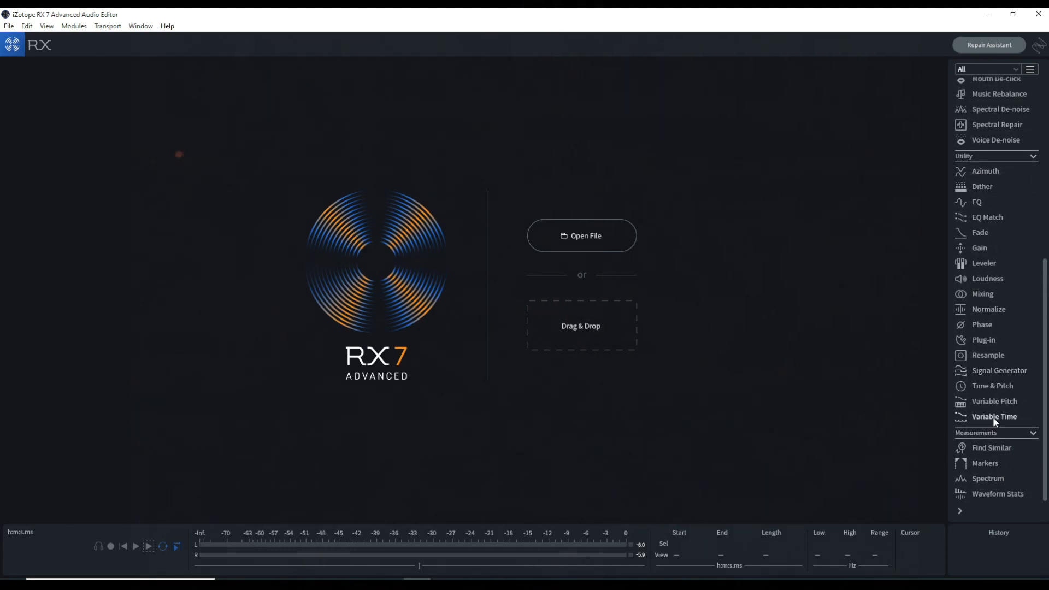
scroll(989, 477, "up", 10)
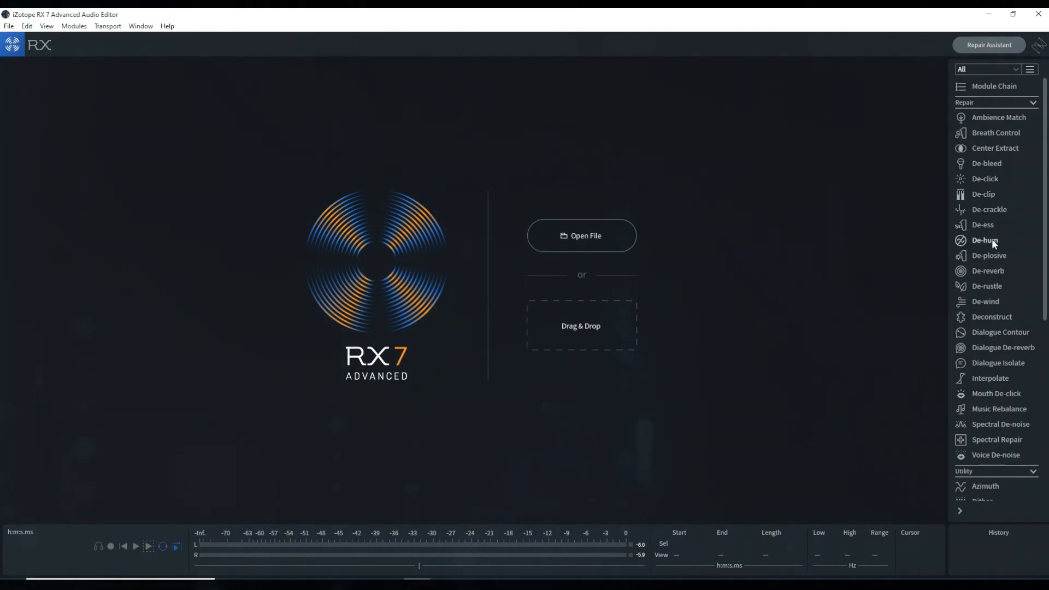
scroll(986, 233, "down", 4)
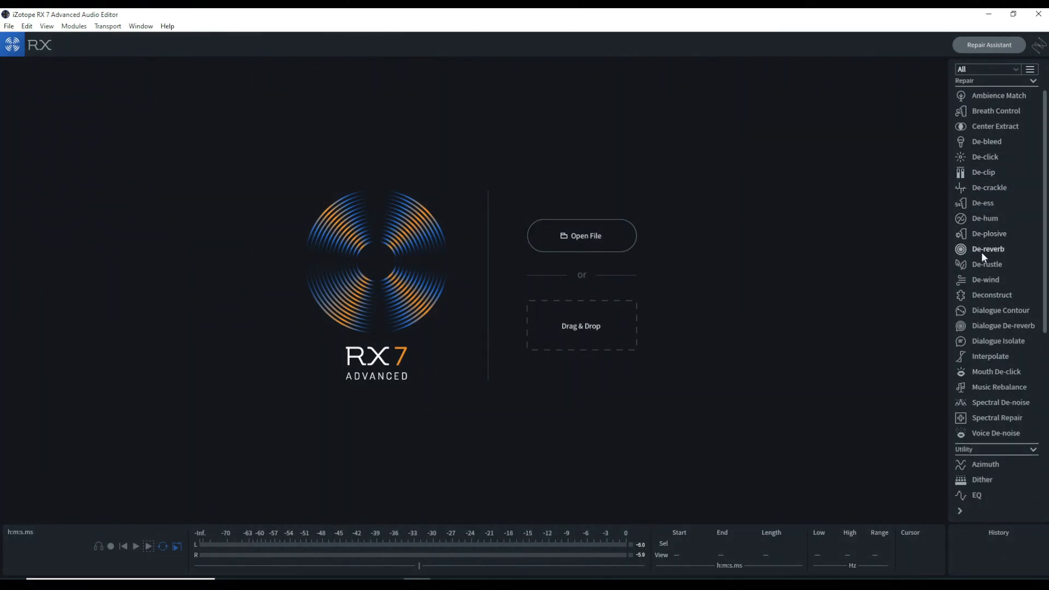
scroll(981, 267, "down", 7)
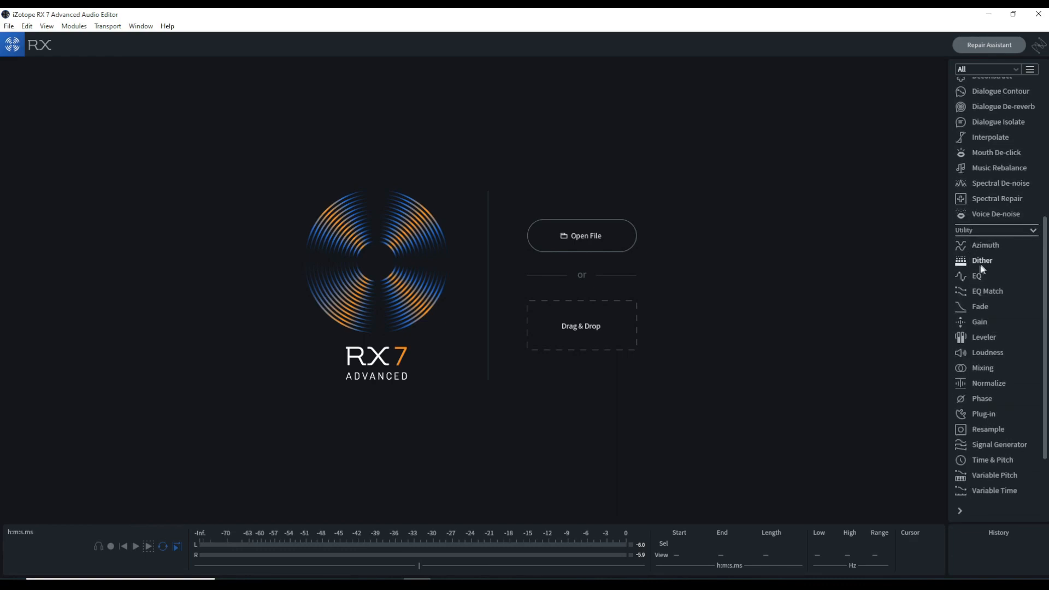
scroll(971, 291, "down", 1)
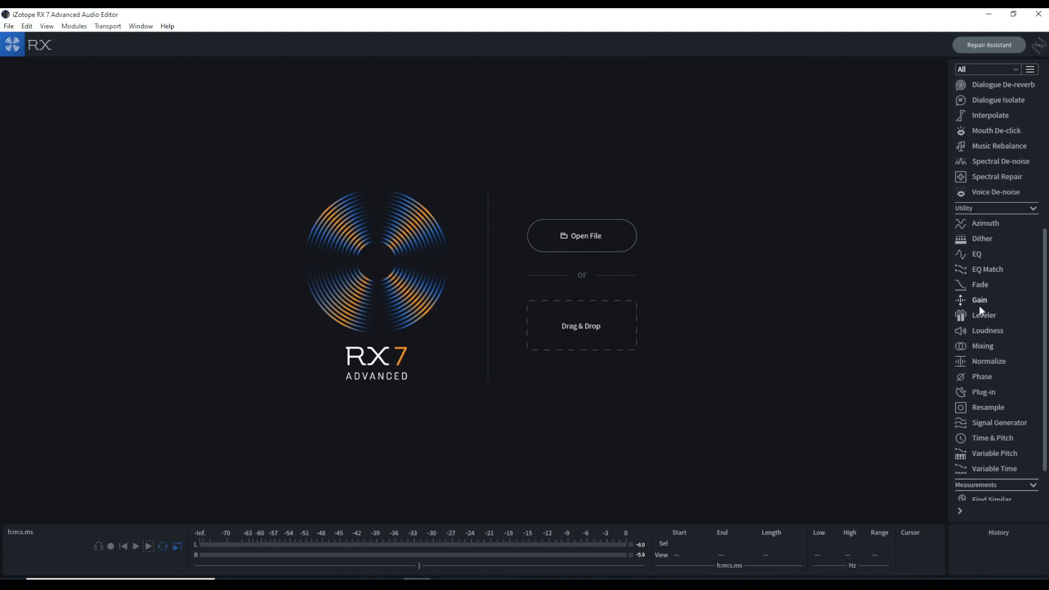
scroll(982, 343, "down", 1)
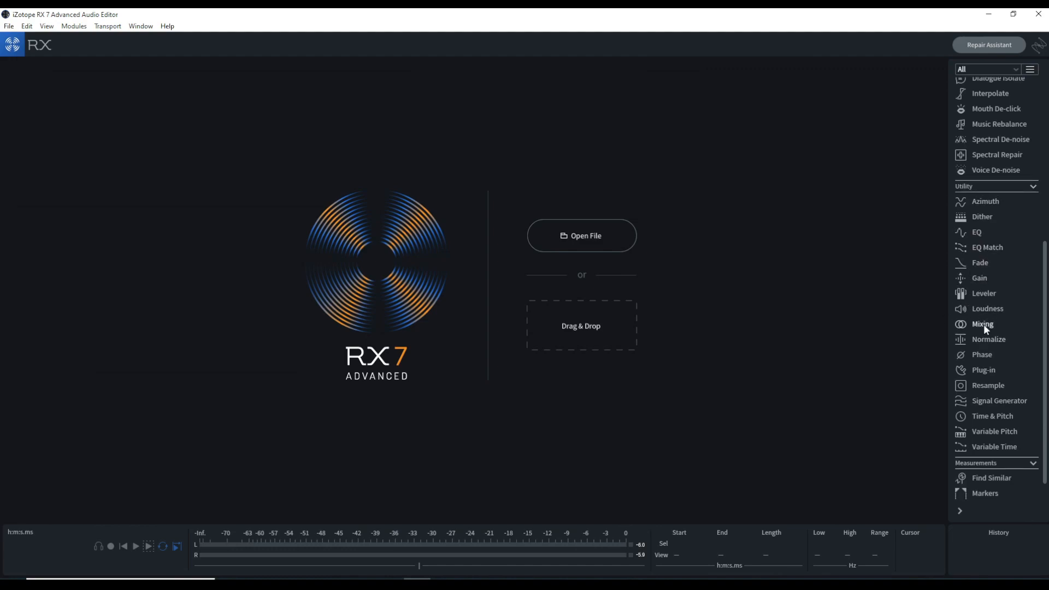
scroll(984, 324, "up", 12)
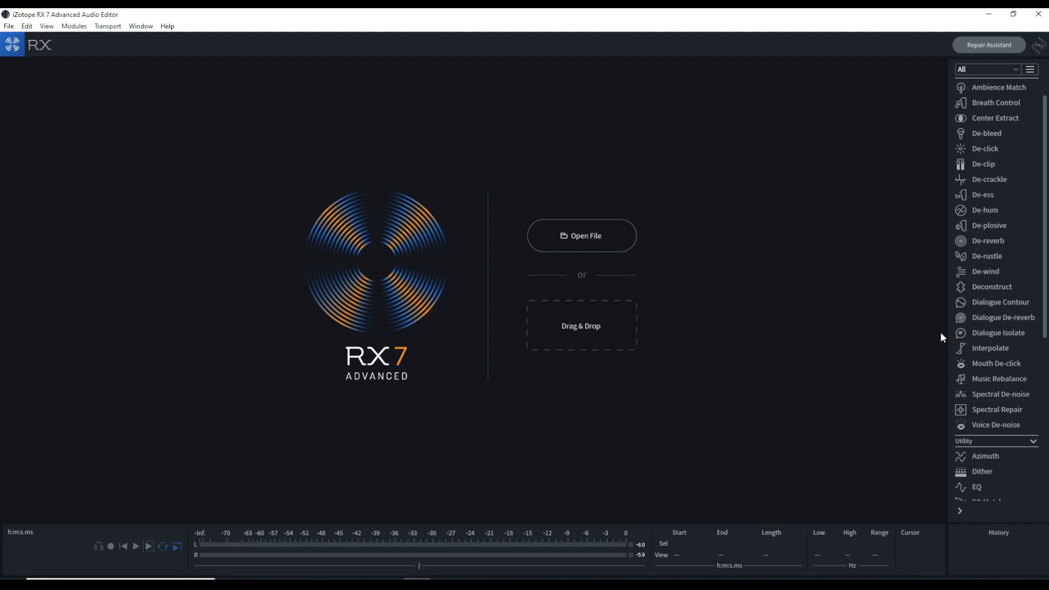
scroll(984, 306, "down", 3)
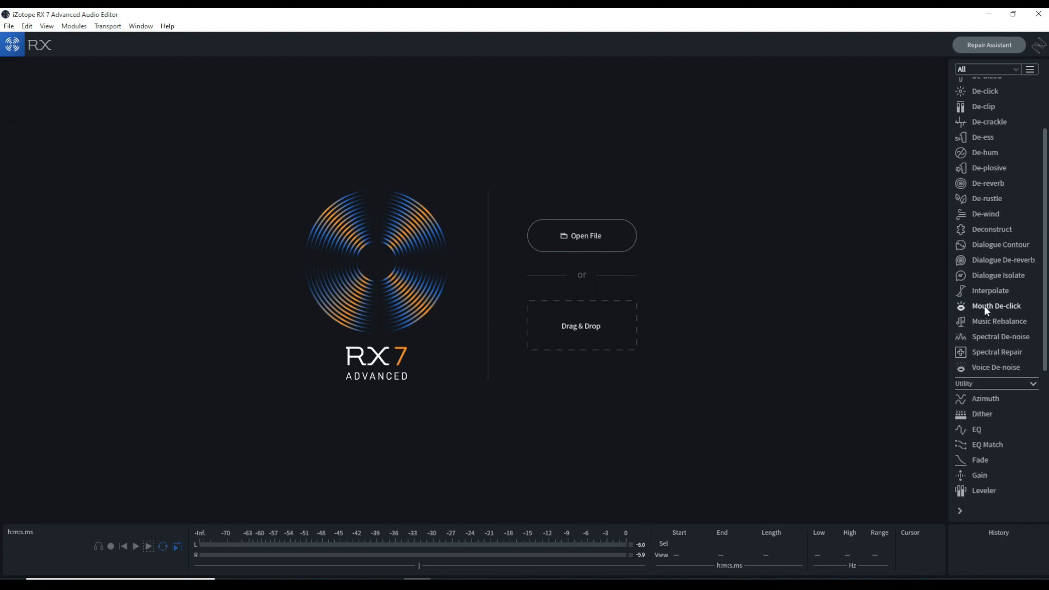
scroll(985, 306, "up", 3)
scroll(985, 306, "up", 1)
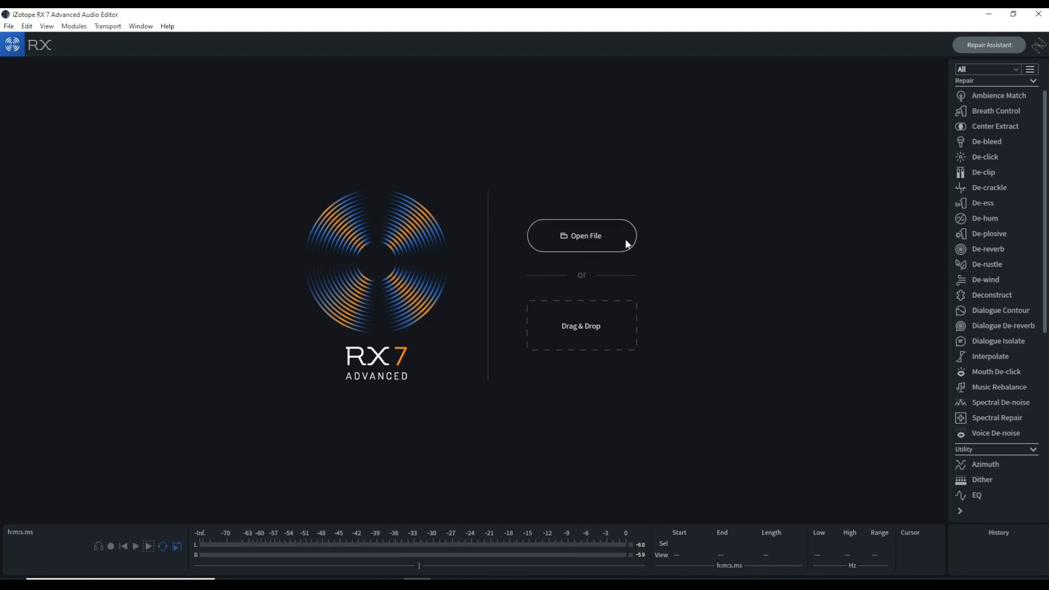
Open the audio file Empathy (DEMO).mp3 from the desktop folder.
left_click(599, 245)
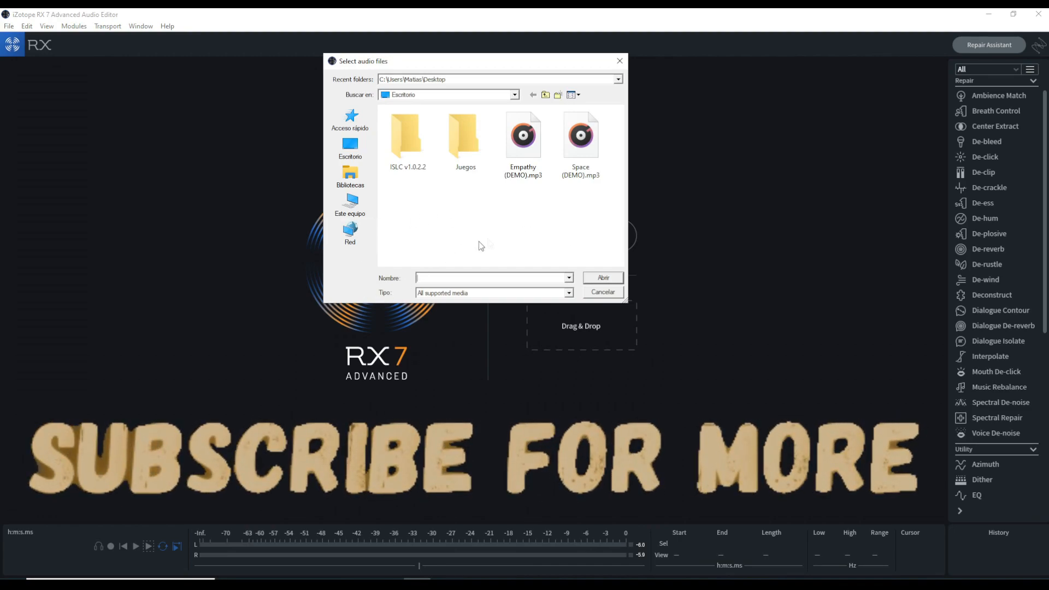
left_click(523, 143)
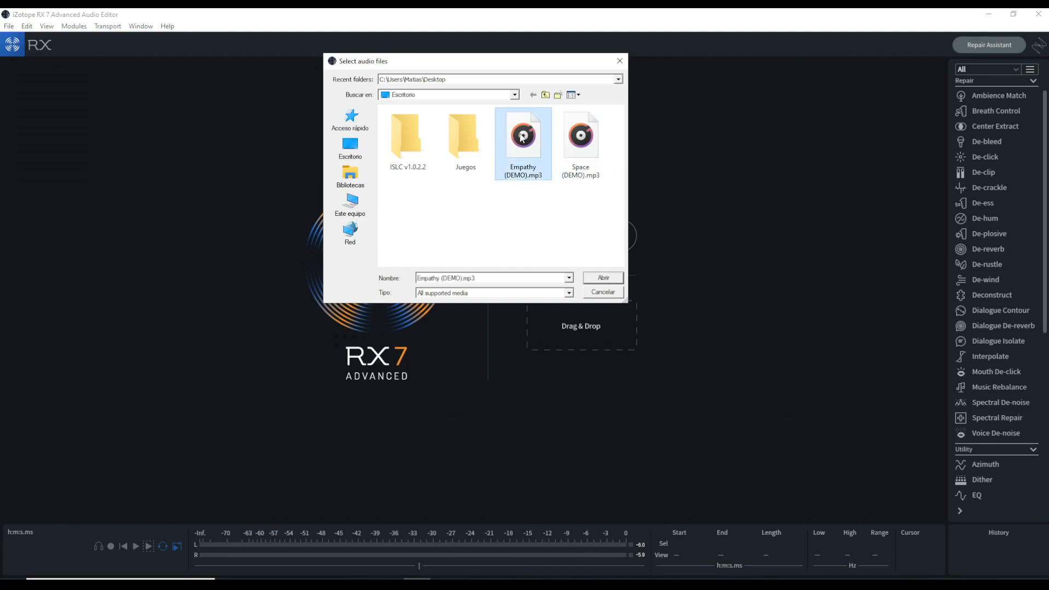
left_click(602, 277)
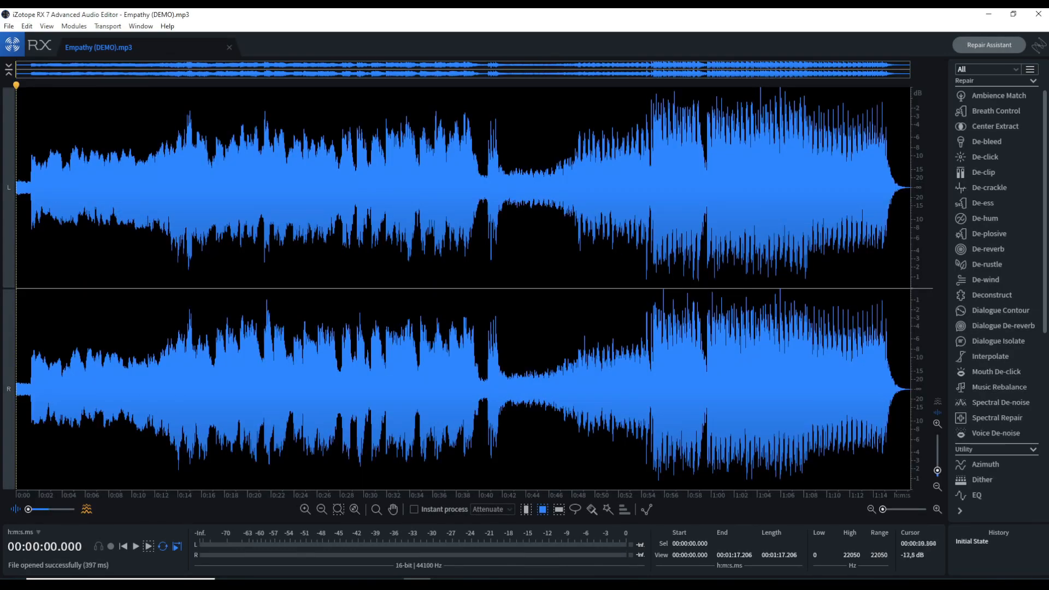
Play a few seconds of the track from about 0:11, lowering the system volume to 24, and stop playback.
left_click(149, 211)
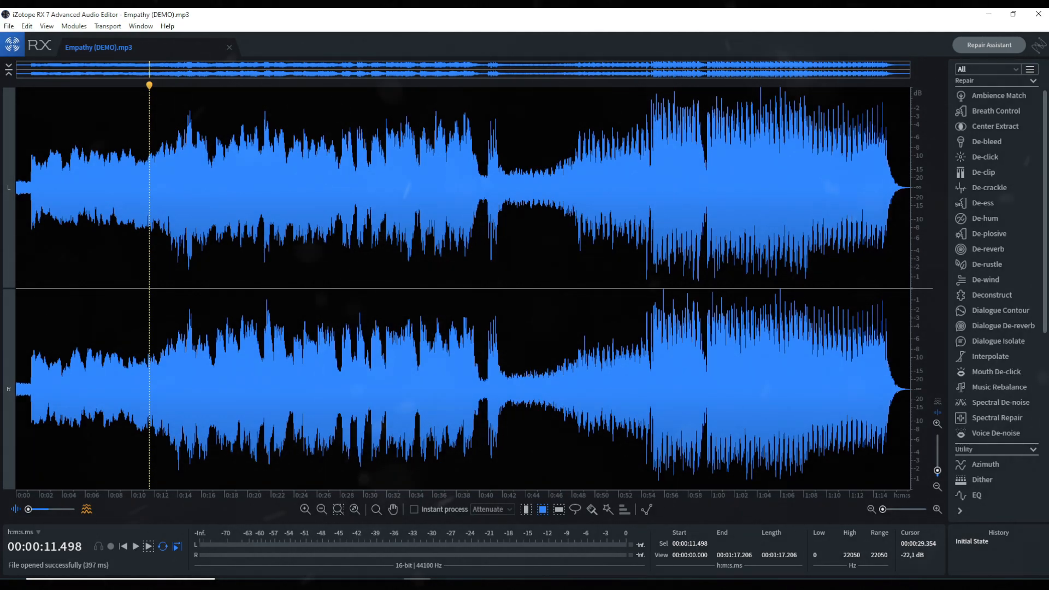
key("space")
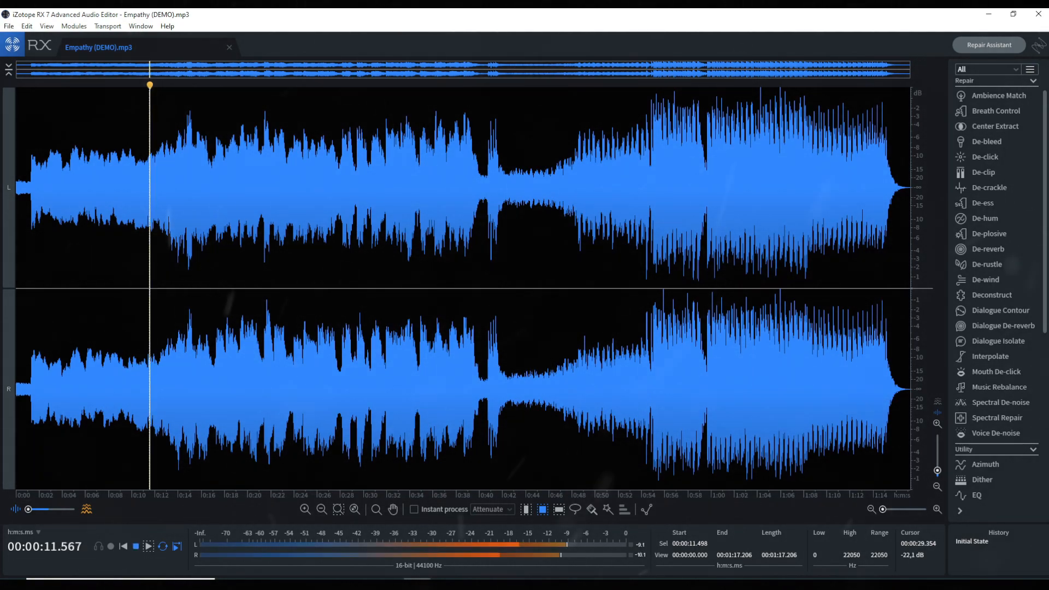
key("XF86AudioLowerVolume")
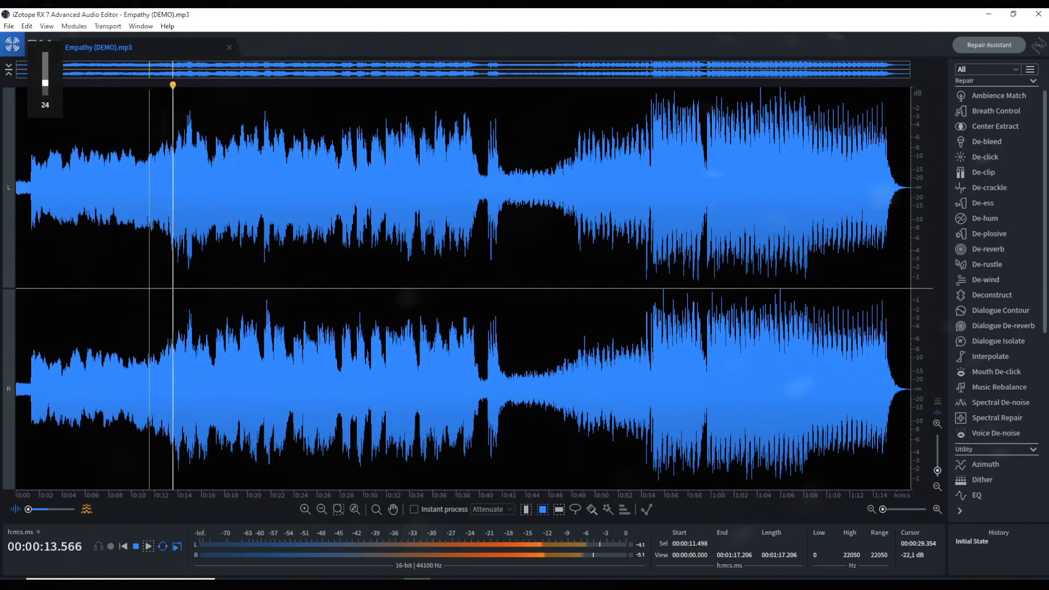
key("space")
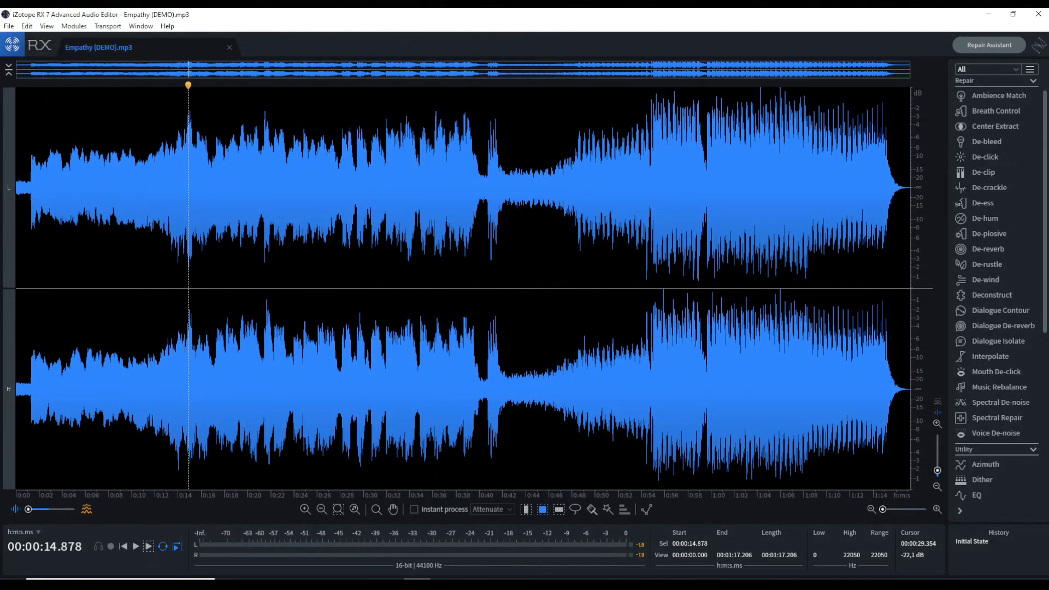
Place the playhead at about 0:54, just before the loudest section of the track.
left_click(397, 206)
left_click(451, 202)
left_click(470, 199)
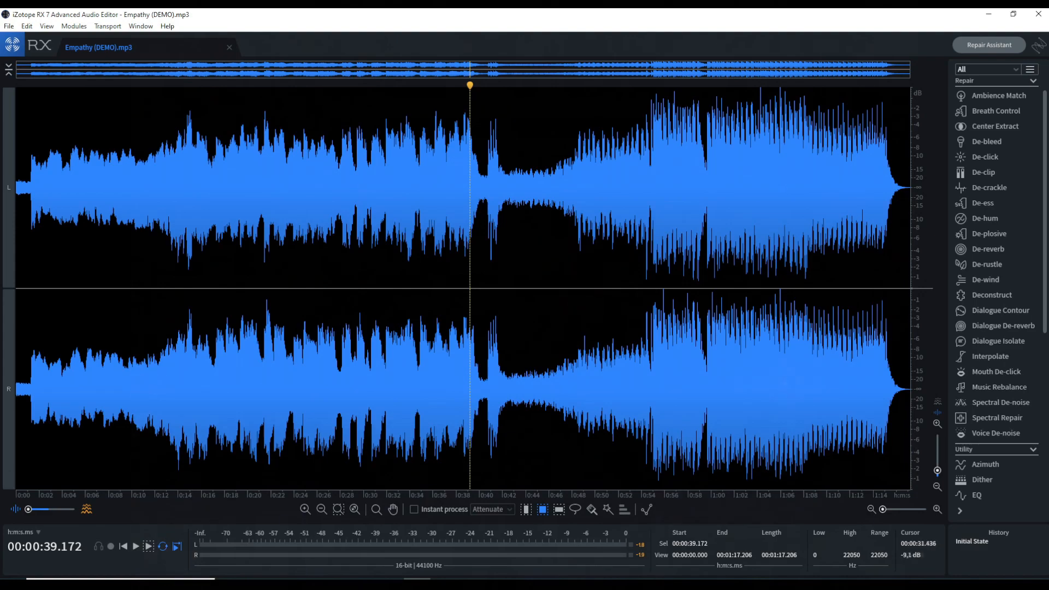
left_click(647, 202)
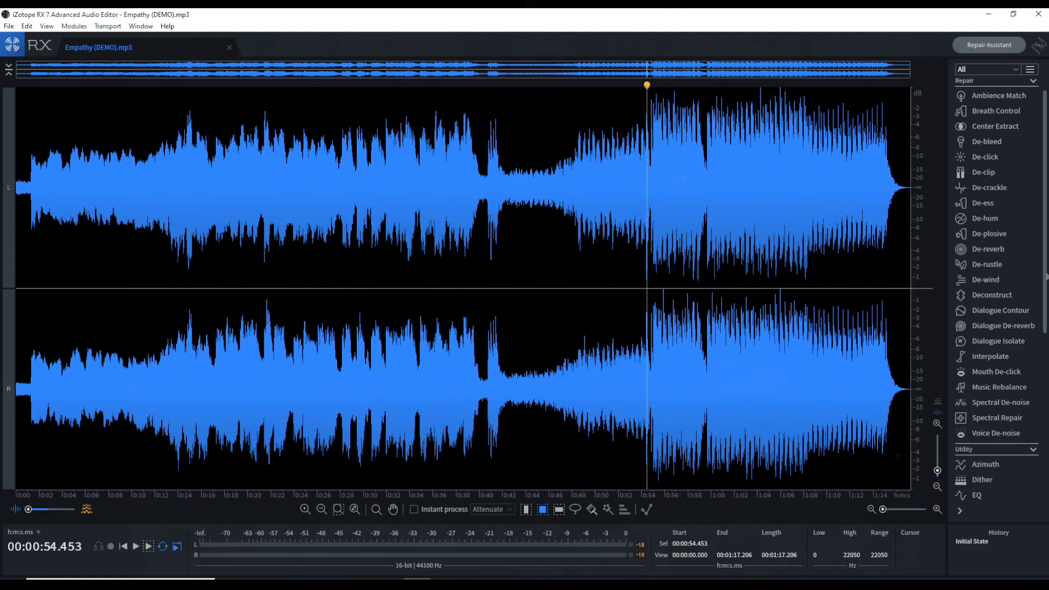
Open the Music Rebalance module and set the Other gain to -Inf, keeping the Joint channel separation algorithm.
left_click(986, 392)
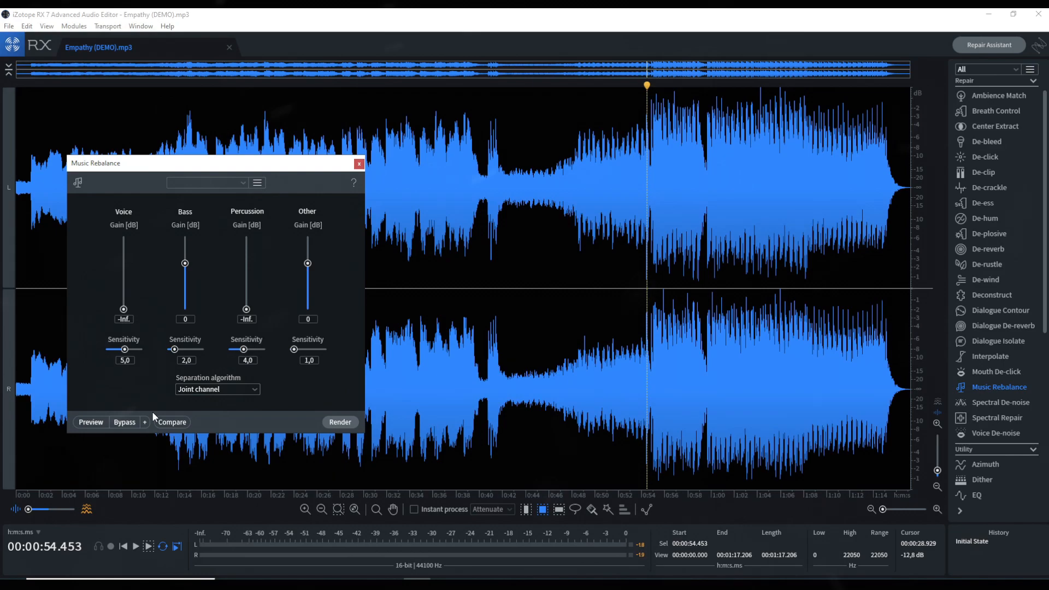
left_click(217, 391)
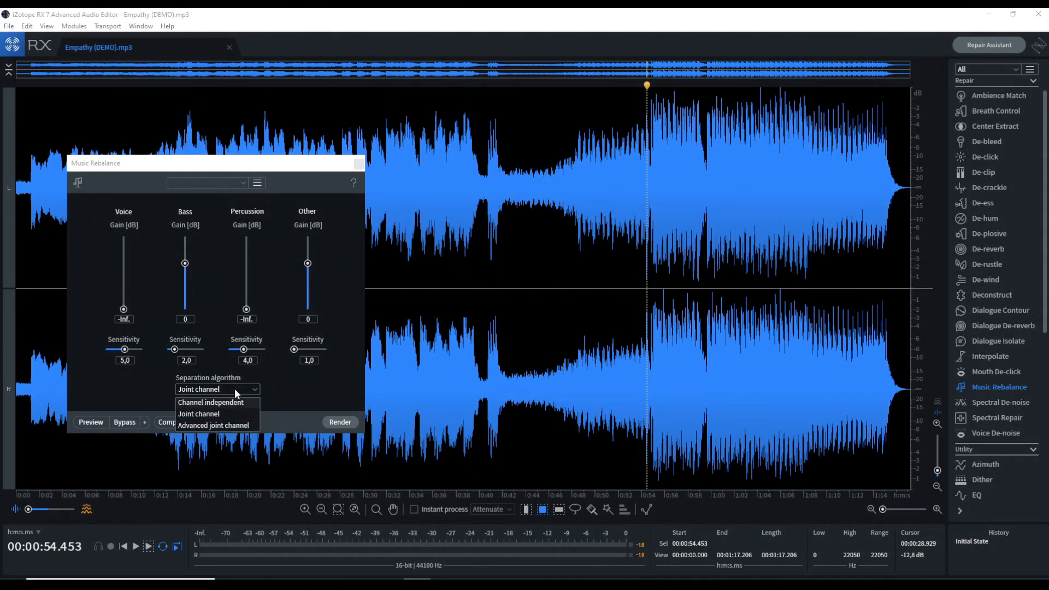
left_click(236, 389)
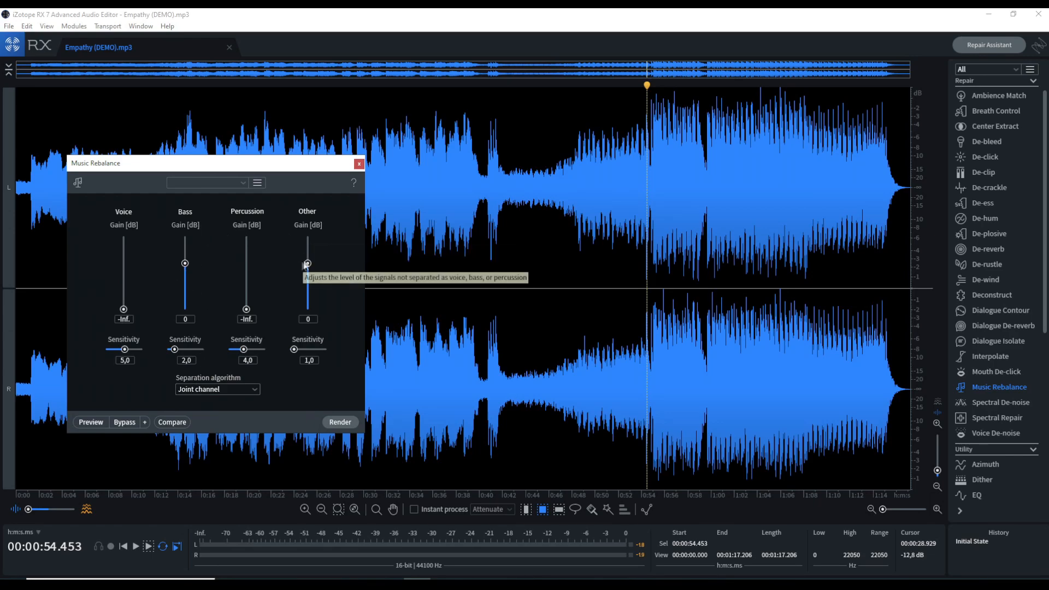
left_click_drag(307, 264, 308, 269)
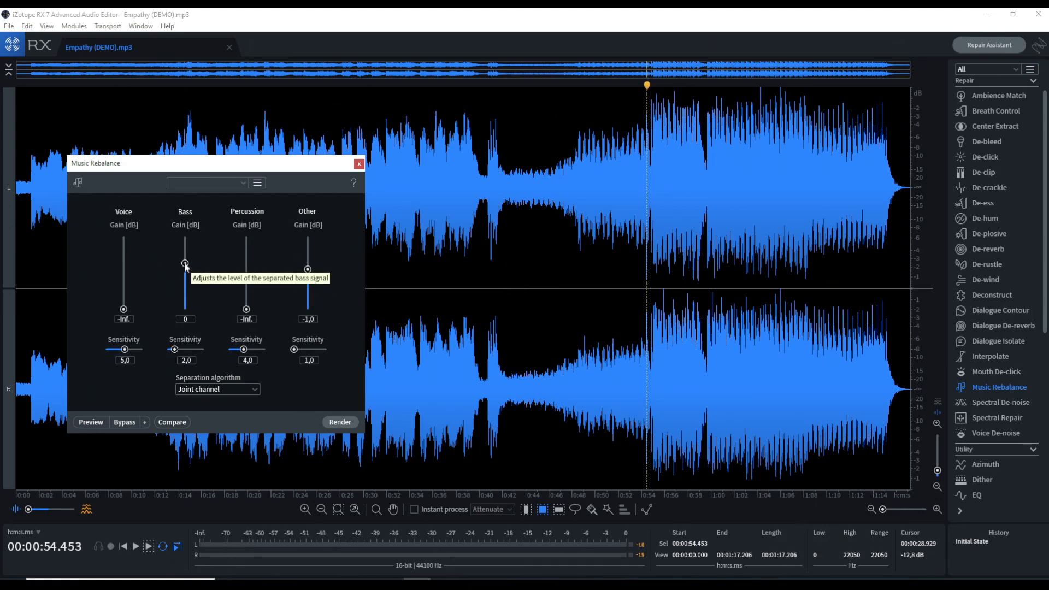
left_click_drag(310, 272, 310, 310)
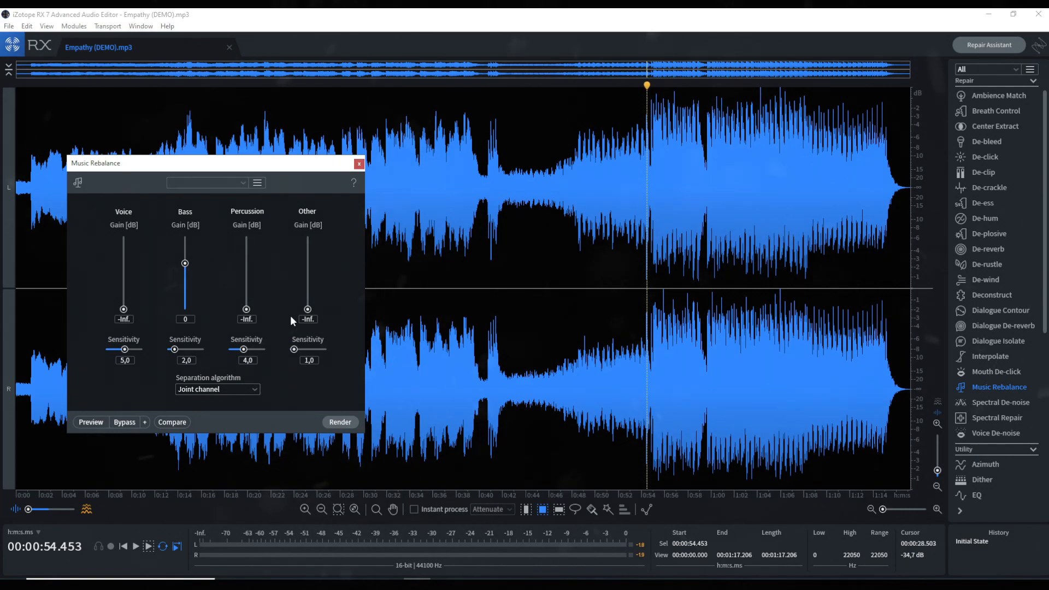
Preview the isolated bass from about 0:54, raising the system volume to about 62, and stop the preview.
left_click(91, 422)
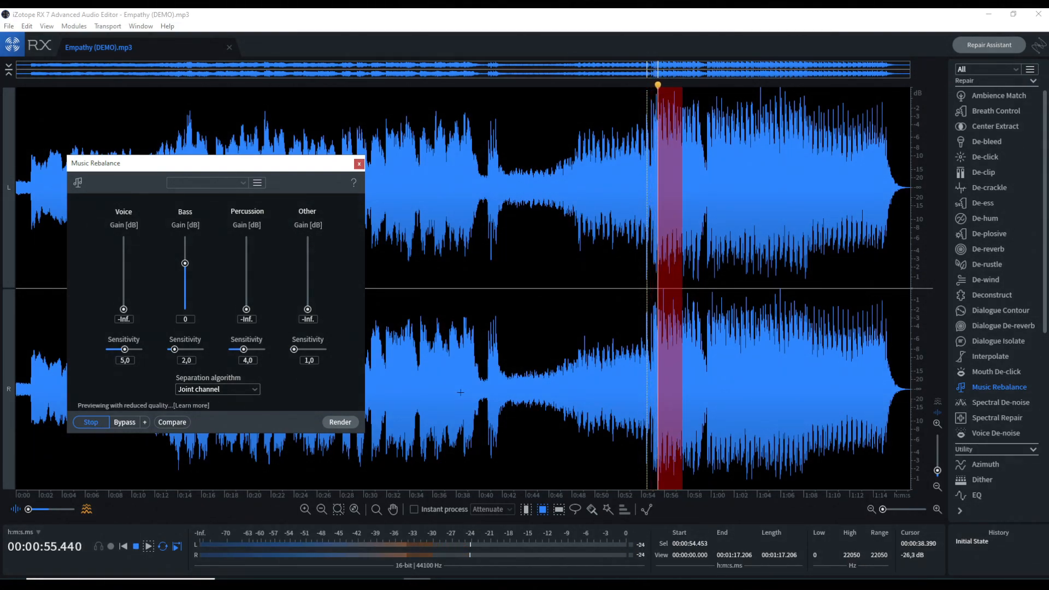
key("XF86AudioRaiseVolume")
key("XF86AudioRaiseVolume")
key("XF86AudioRaiseVolume")
key("XF86AudioRaiseVolume")
key("XF86AudioRaiseVolume")
key("XF86AudioRaiseVolume")
key("XF86AudioRaiseVolume")
key("XF86AudioRaiseVolume")
key("XF86AudioRaiseVolume")
key("XF86AudioRaiseVolume")
key("XF86AudioRaiseVolume")
key("XF86AudioRaiseVolume")
key("XF86AudioRaiseVolume")
key("XF86AudioRaiseVolume")
key("XF86AudioRaiseVolume")
key("XF86AudioRaiseVolume")
key("XF86AudioRaiseVolume")
key("XF86AudioRaiseVolume")
key("XF86AudioRaiseVolume")
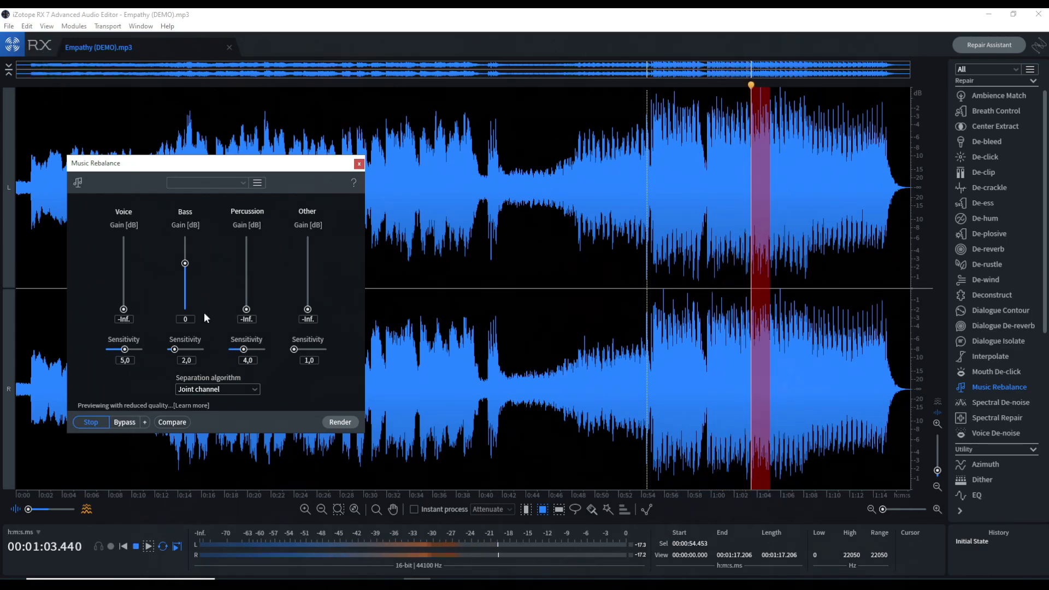
key("XF86AudioRaiseVolume")
key("XF86AudioRaiseVolume")
key("XF86AudioLowerVolume")
key("XF86AudioLowerVolume")
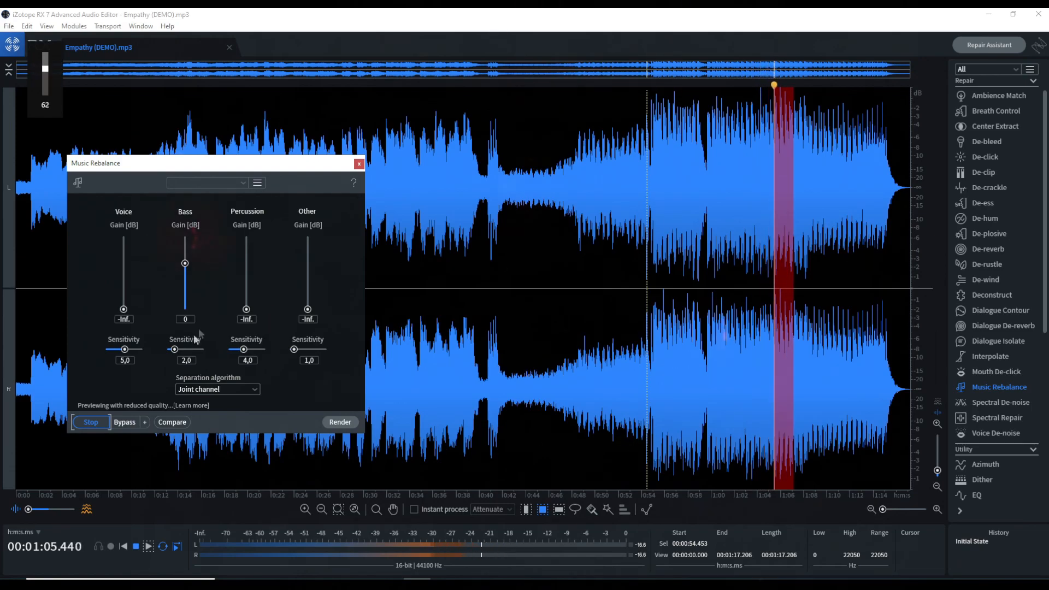
left_click(91, 424)
Set the Bass gain to -Inf and the Other gain to 0, and preview the remaining instruments briefly.
left_click_drag(186, 263, 189, 316)
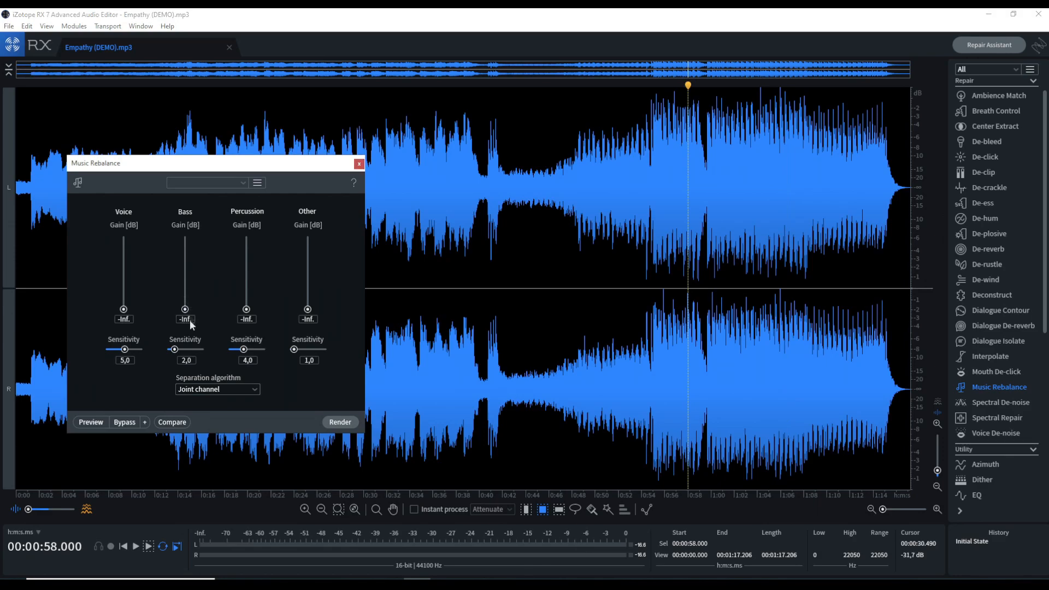
double_click(307, 308)
left_click(96, 420)
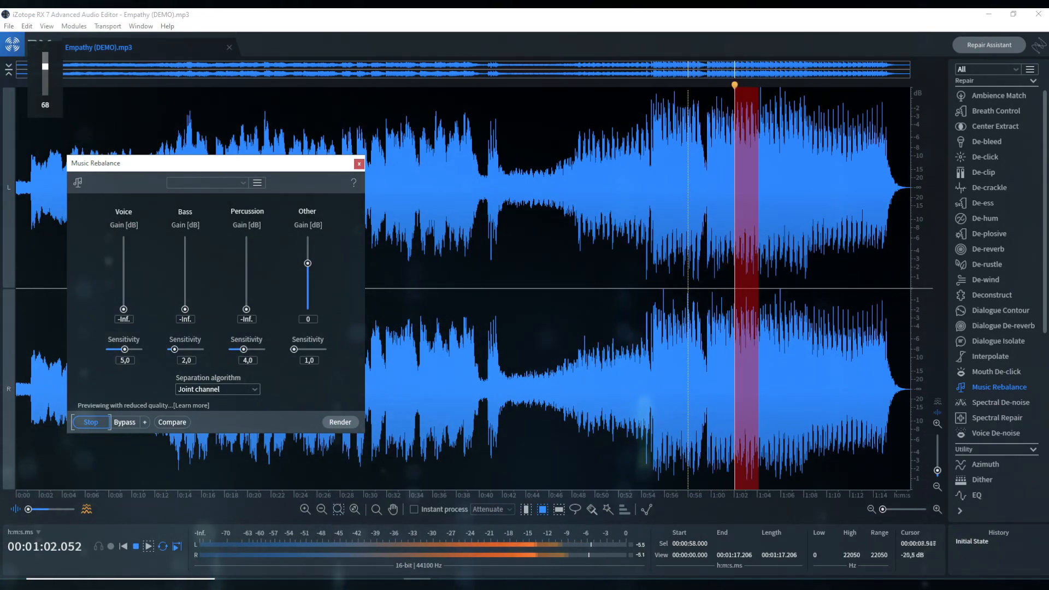
left_click(95, 427)
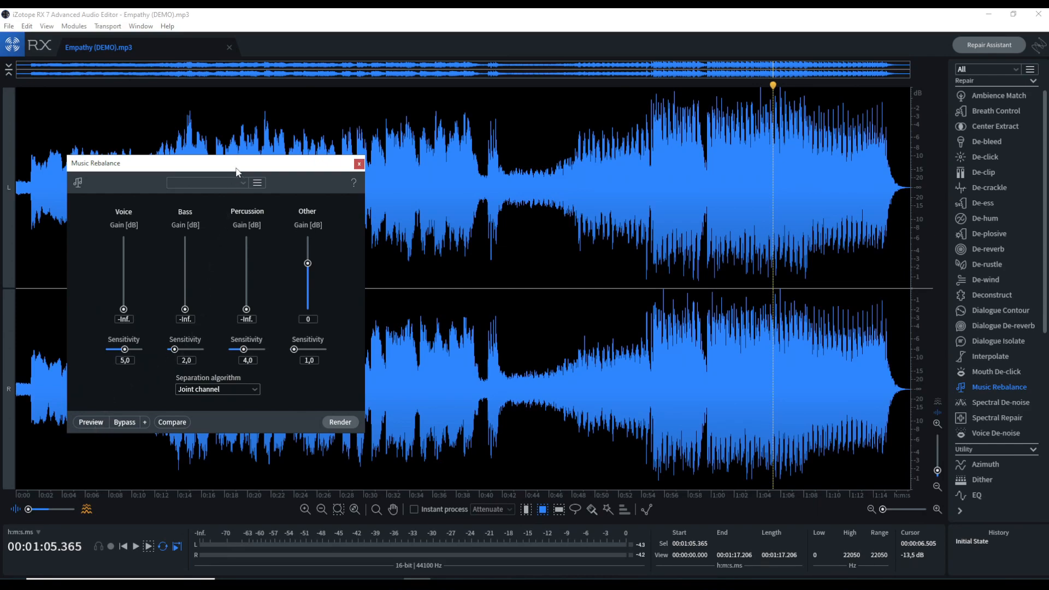
left_click_drag(235, 174, 308, 177)
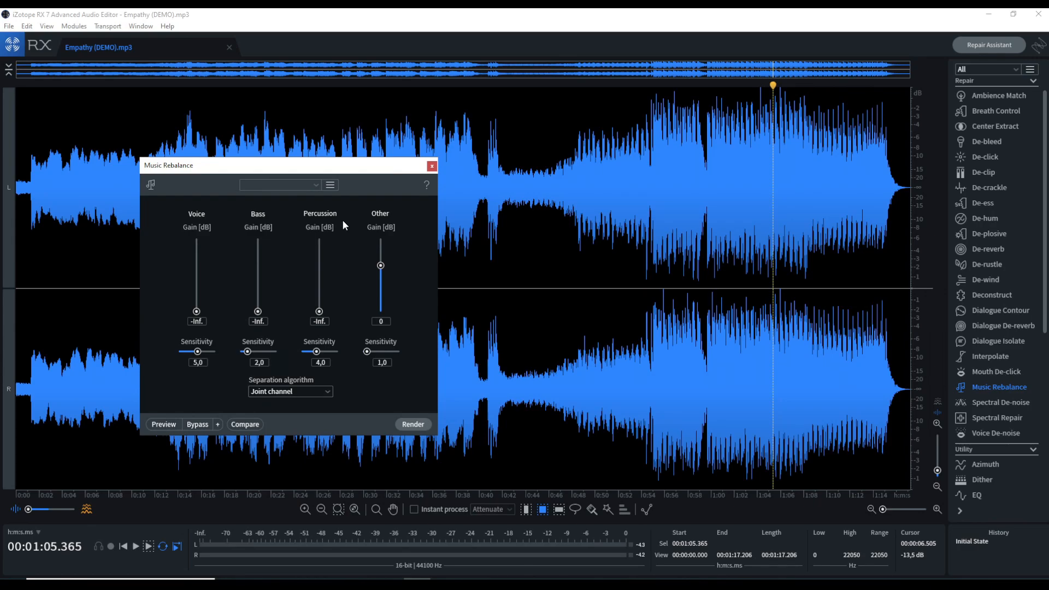
left_click_drag(320, 166, 300, 145)
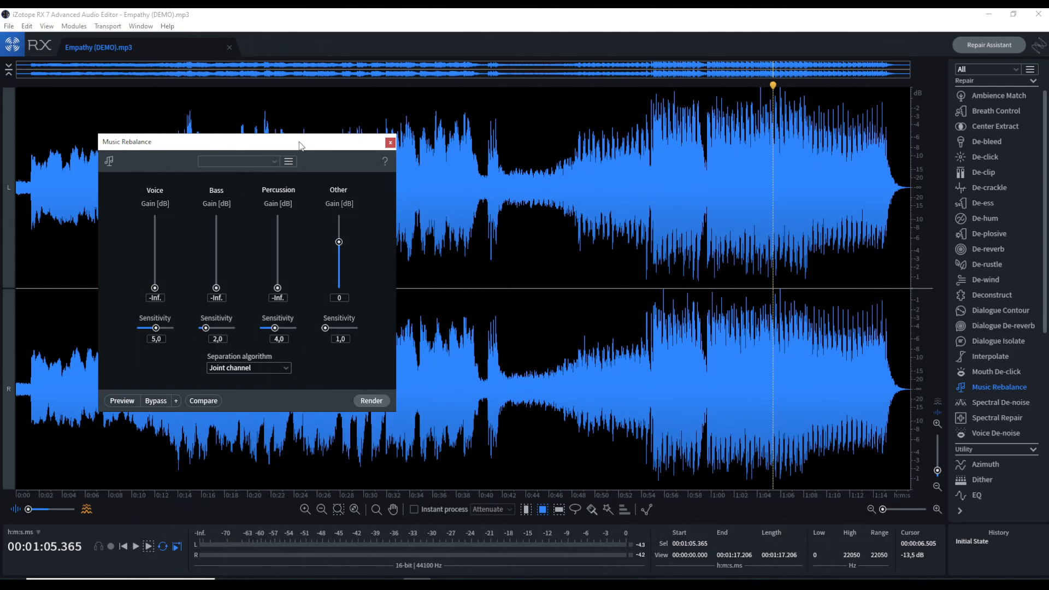
left_click_drag(299, 145, 267, 143)
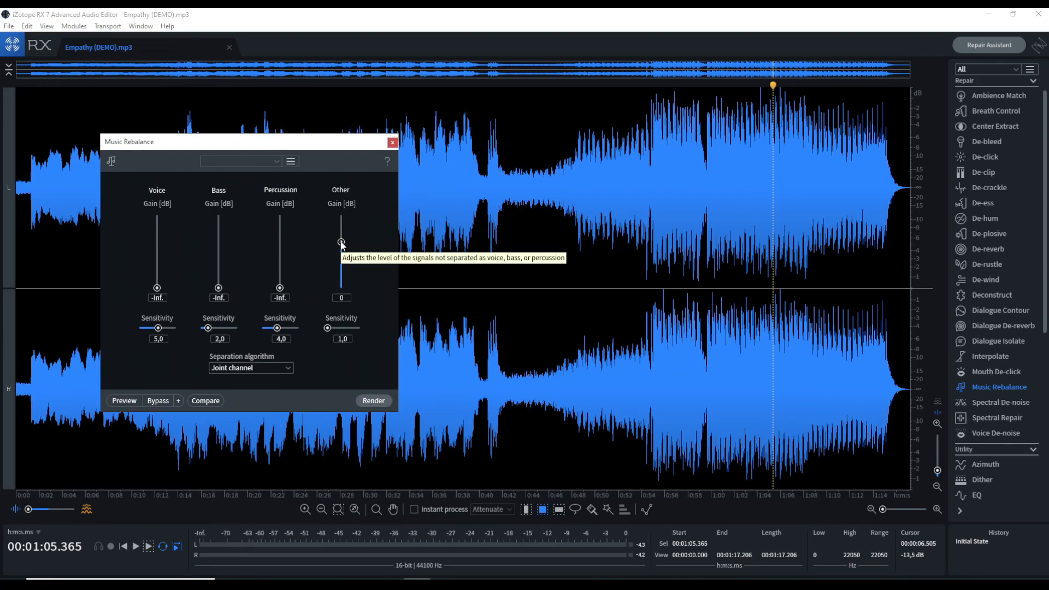
Isolate the percussion by setting the Other gain to -Inf and Percussion to 0, and preview it before closing Music Rebalance.
left_click_drag(341, 242, 321, 348)
double_click(223, 286)
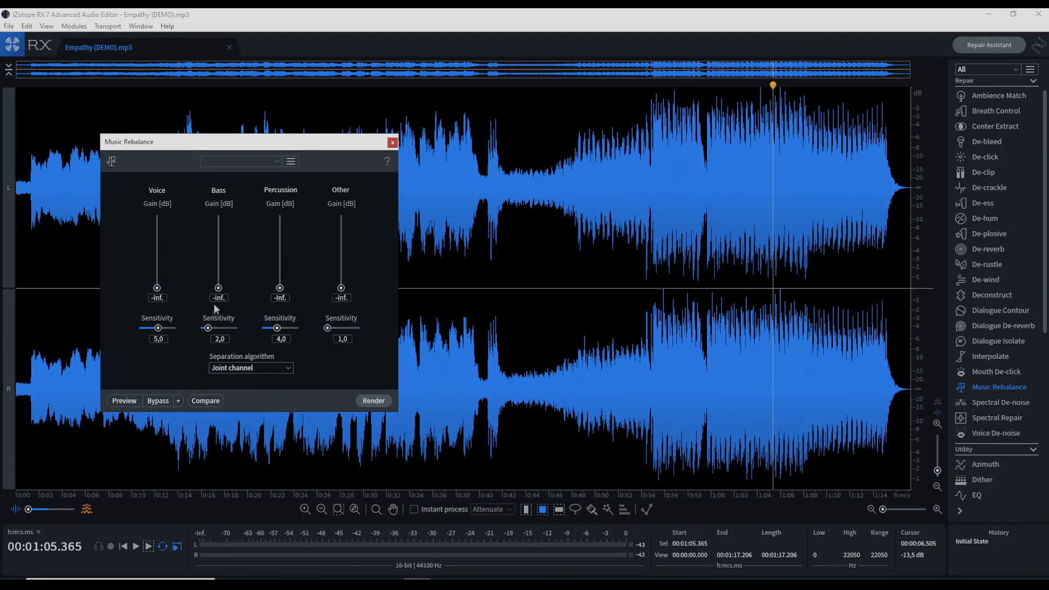
double_click(280, 288)
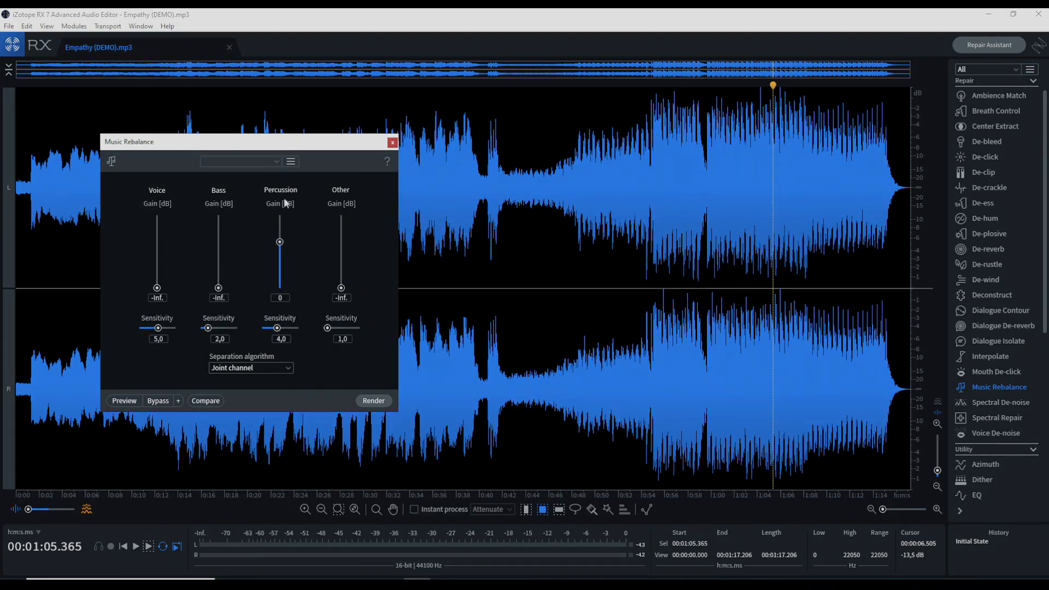
left_click(124, 401)
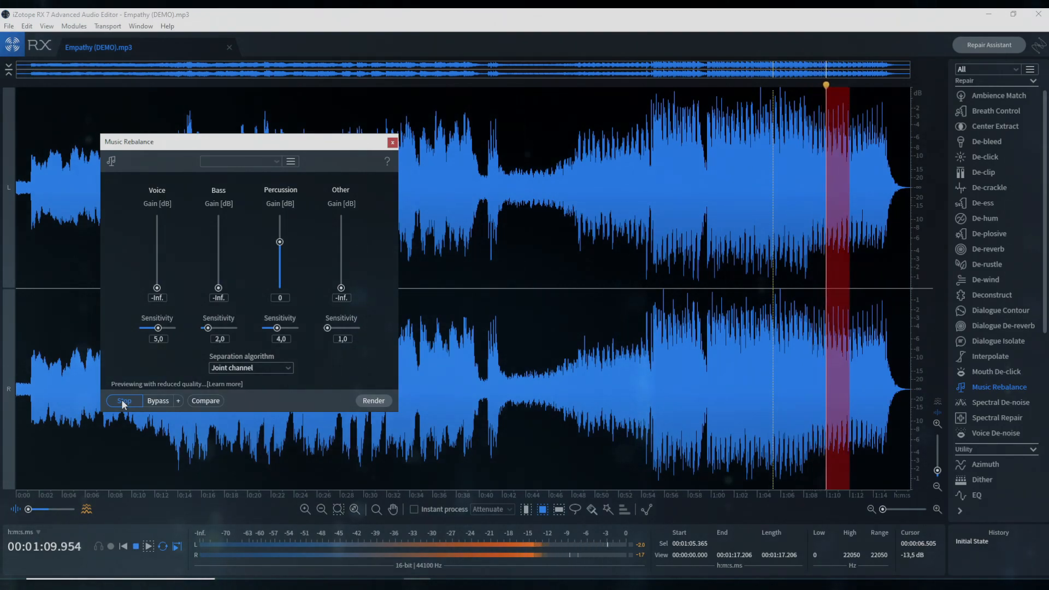
left_click(125, 401)
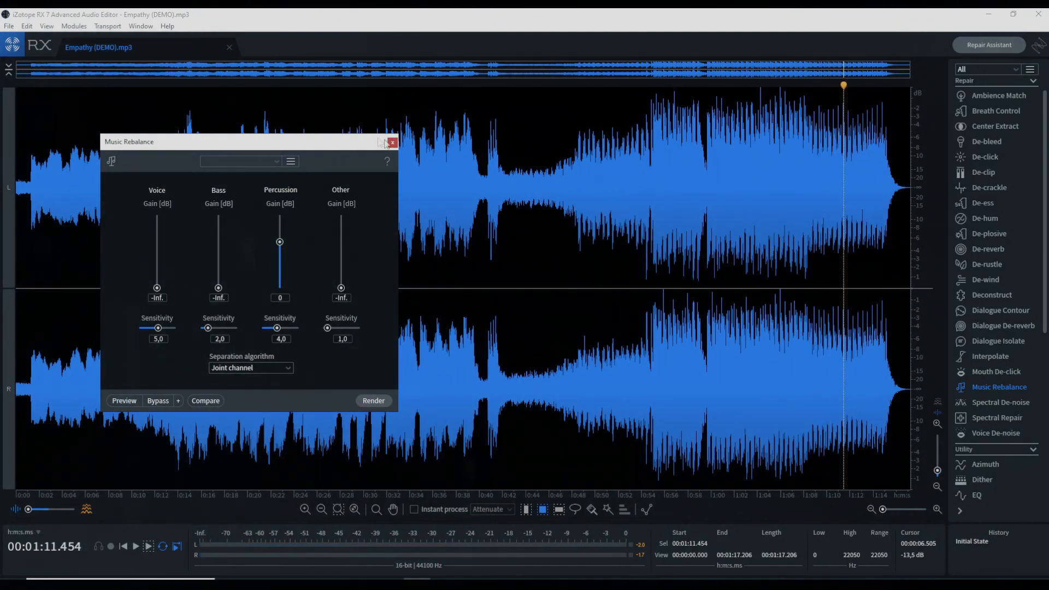
left_click(393, 143)
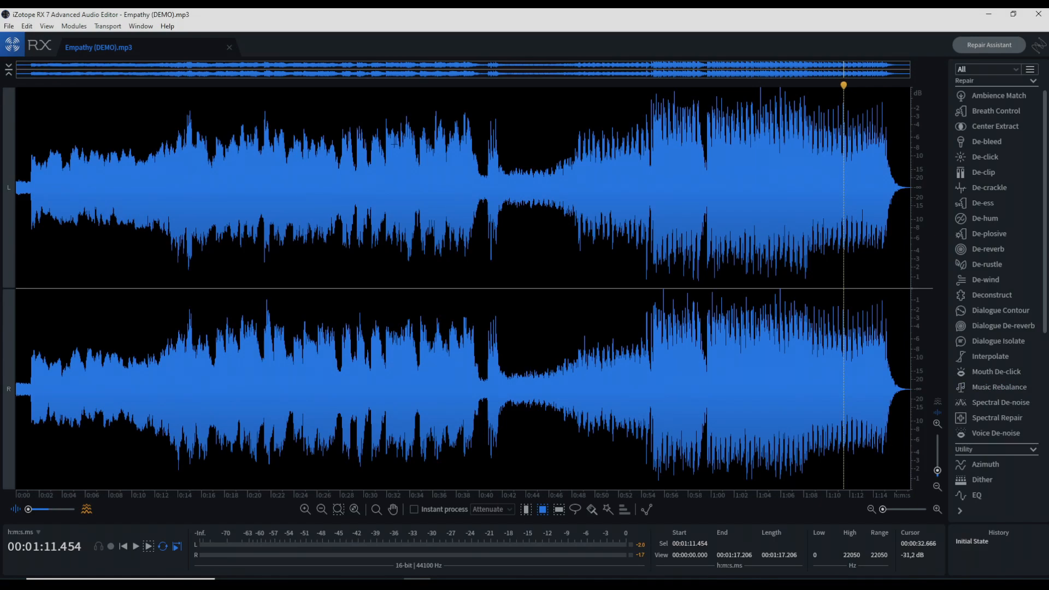